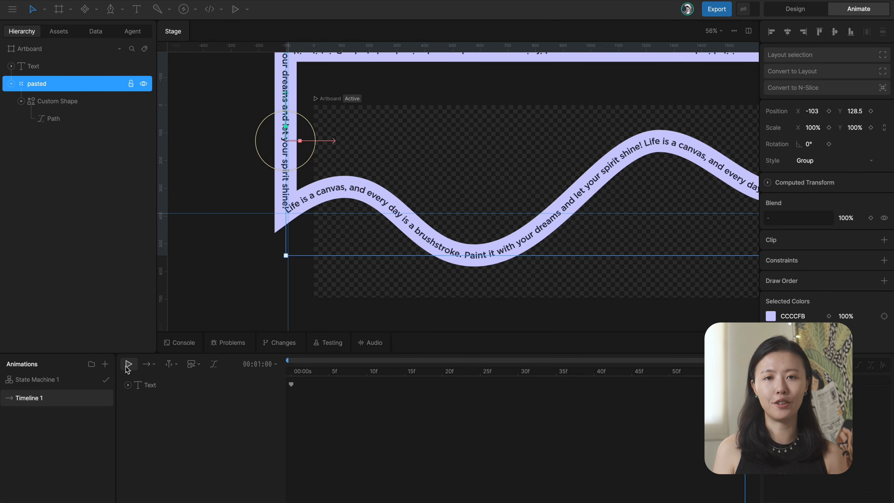
# Step: Preview the text animation on Timeline 1 and set its playback mode to Loop
pyautogui.click(199, 262)
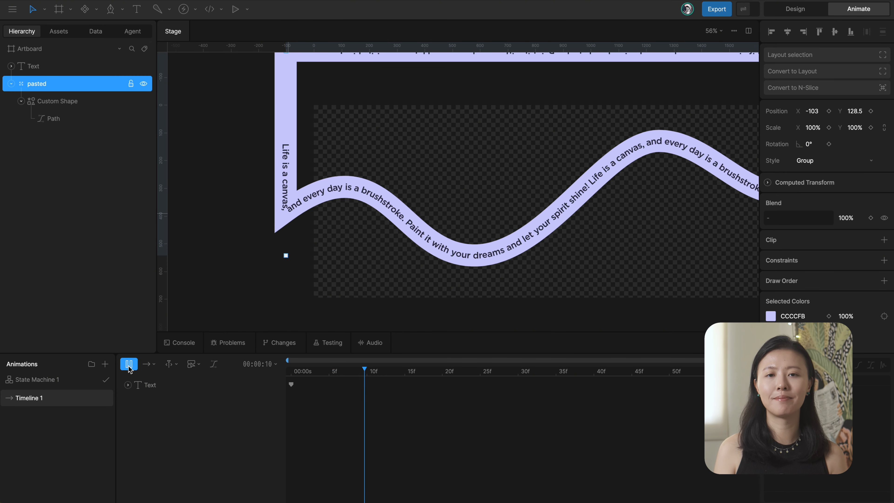
pyautogui.click(129, 365)
pyautogui.click(147, 365)
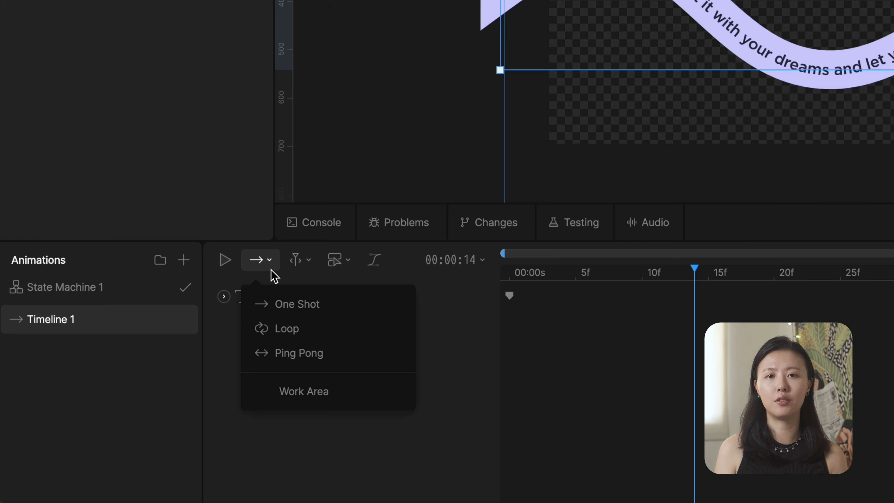
pyautogui.click(279, 332)
pyautogui.click(225, 259)
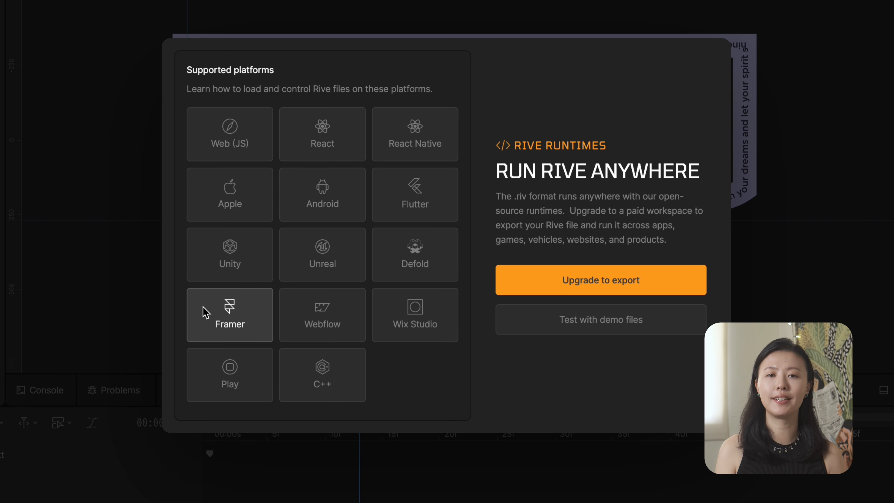
# Step: Add Timeline 1 to the render queue and set its output format to WebM
pyautogui.click(686, 1)
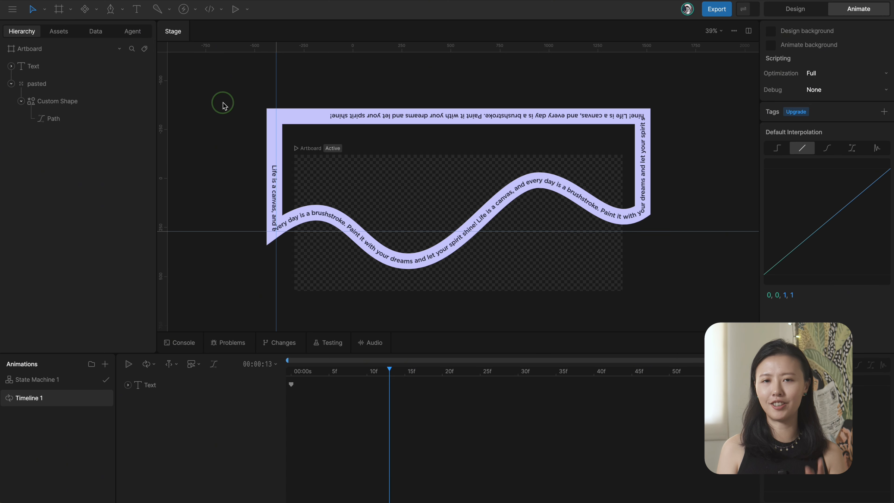
pyautogui.click(12, 9)
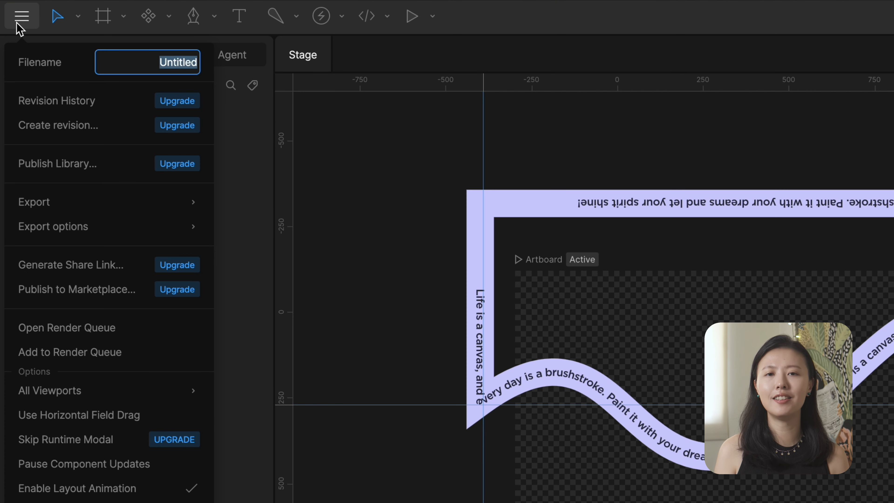
pyautogui.click(90, 352)
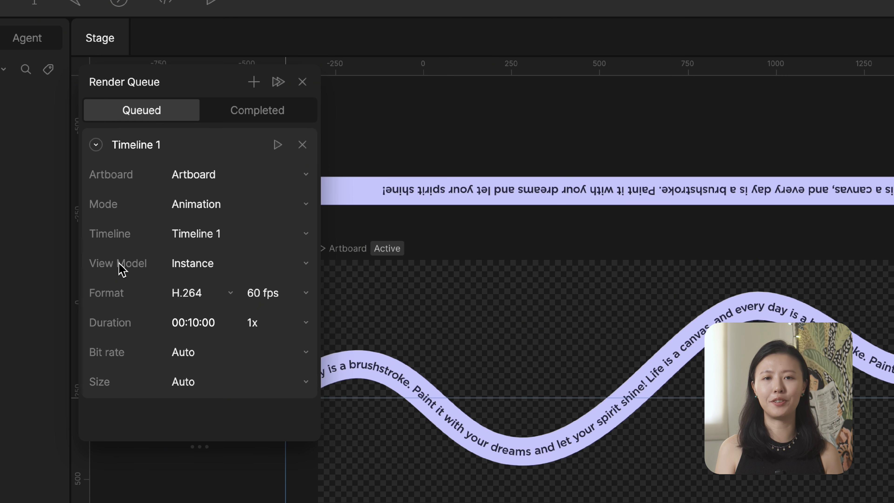
pyautogui.click(201, 294)
pyautogui.click(206, 388)
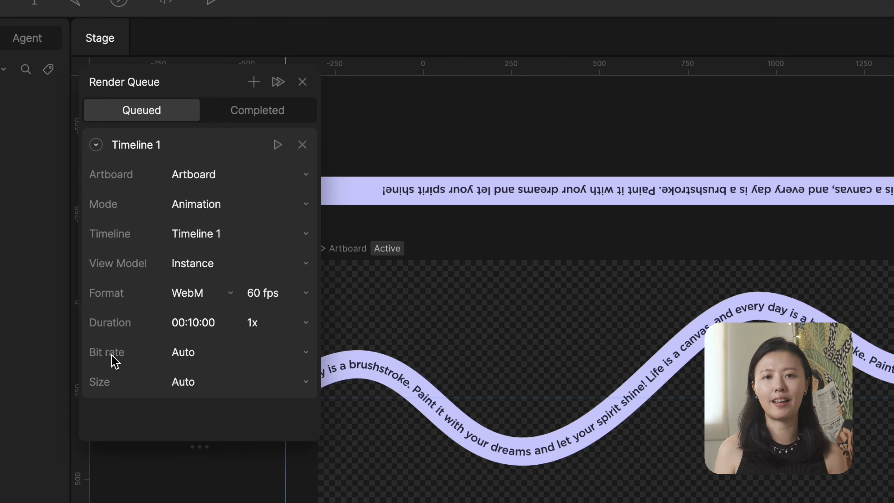
# Step: Set the render to a custom bit rate of 10000 and a custom size 1920 wide
pyautogui.click(185, 355)
pyautogui.click(196, 409)
pyautogui.click(278, 352)
pyautogui.write('10000')
pyautogui.click(197, 383)
pyautogui.click(197, 438)
pyautogui.click(219, 415)
pyautogui.write('1920')
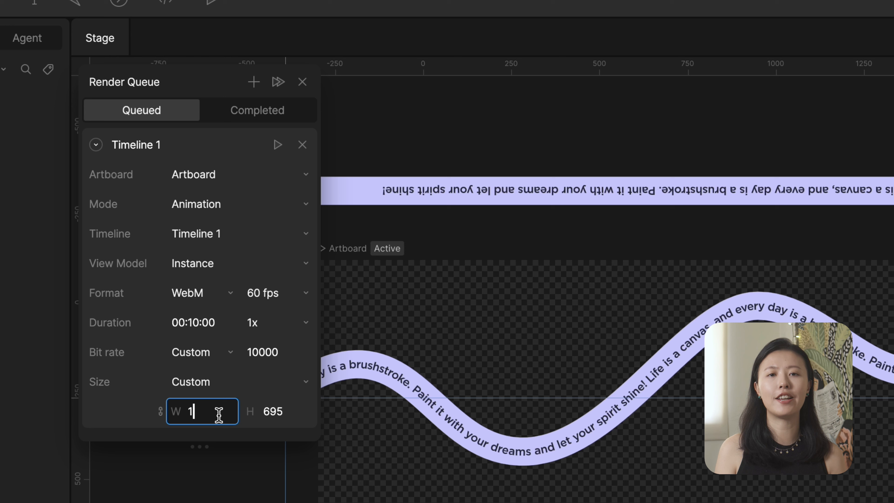
# Step: Render the queued Timeline 1 job and download the finished WebM video
pyautogui.click(278, 145)
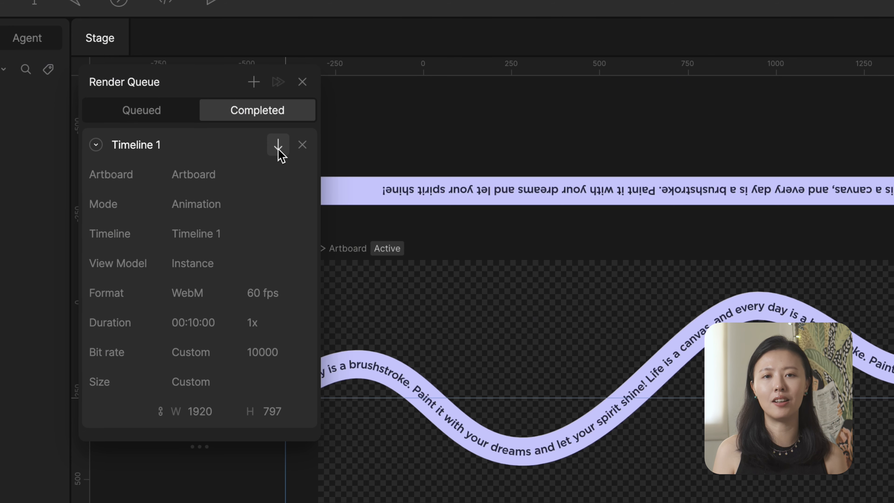
pyautogui.click(280, 152)
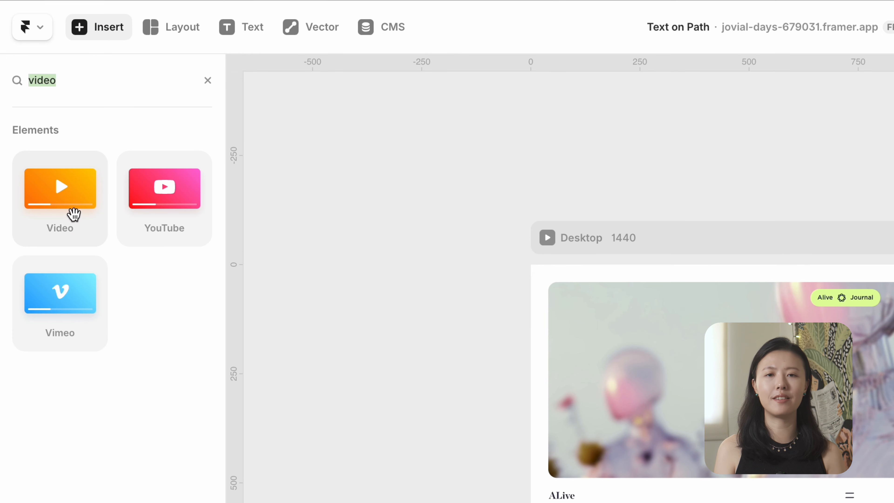
# Step: Switch to Framer and insert a Video element on the desktop page
pyautogui.click(55, 162)
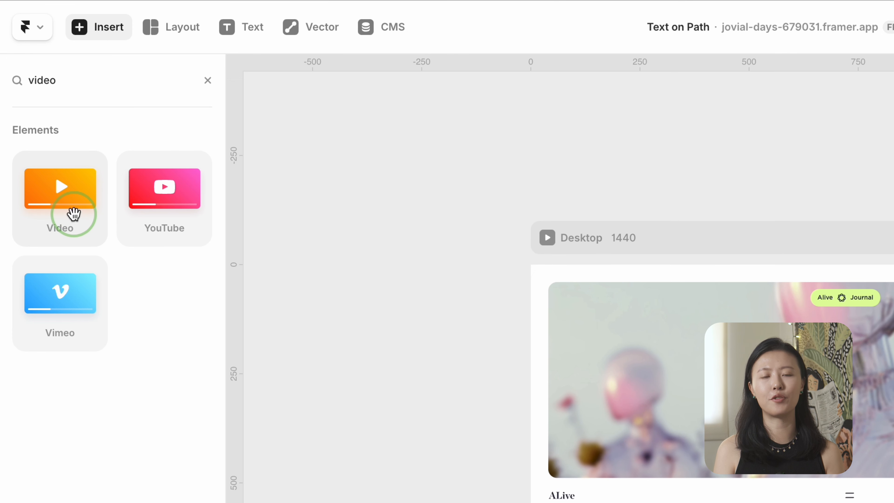
pyautogui.moveTo(73, 214); pyautogui.dragTo(102, 243)
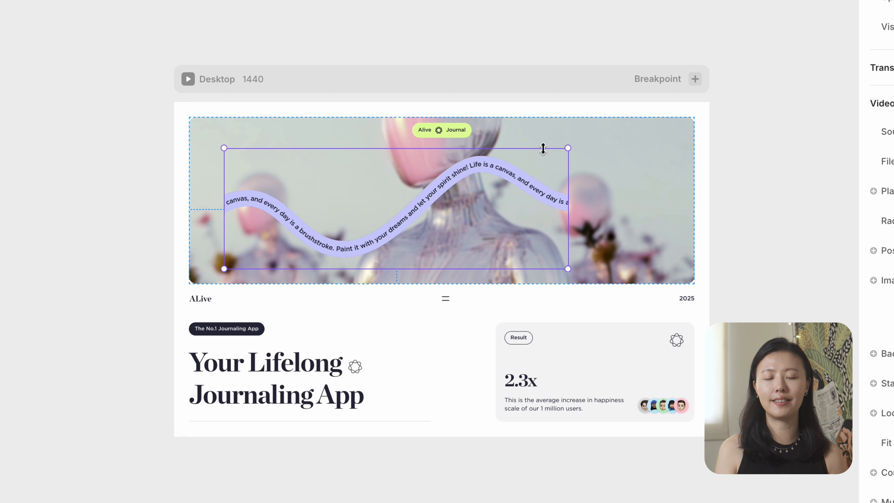
# Step: Enlarge the ribbon video proportionally until it spans the hero image and rotate it slightly clockwise
pyautogui.moveTo(543, 147)
pyautogui.mouseDown()
pyautogui.moveTo(533, 124)
pyautogui.moveTo(535, 144)
pyautogui.mouseUp()
pyautogui.scroll(10, 806, 326)
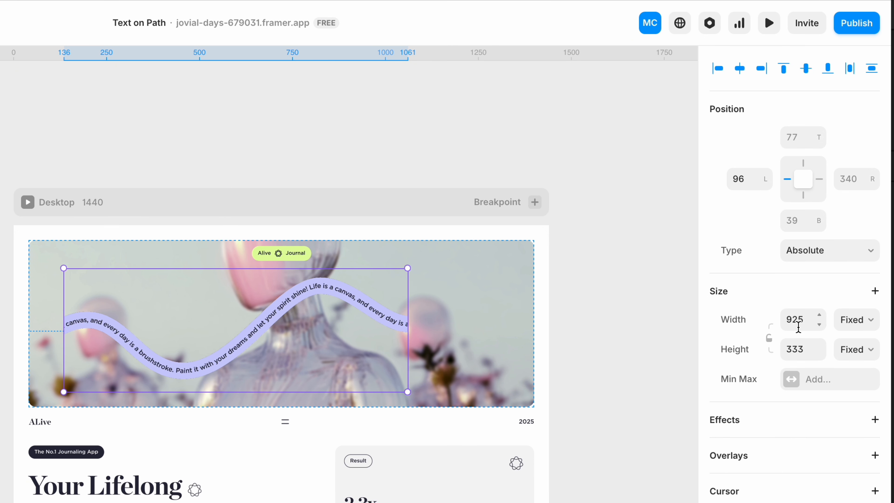
pyautogui.click(772, 338)
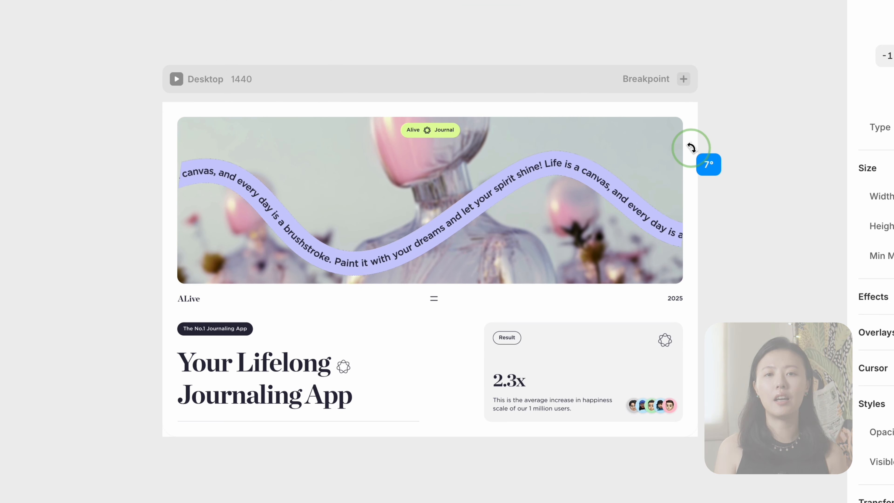
pyautogui.moveTo(539, 269); pyautogui.dragTo(51, 287)
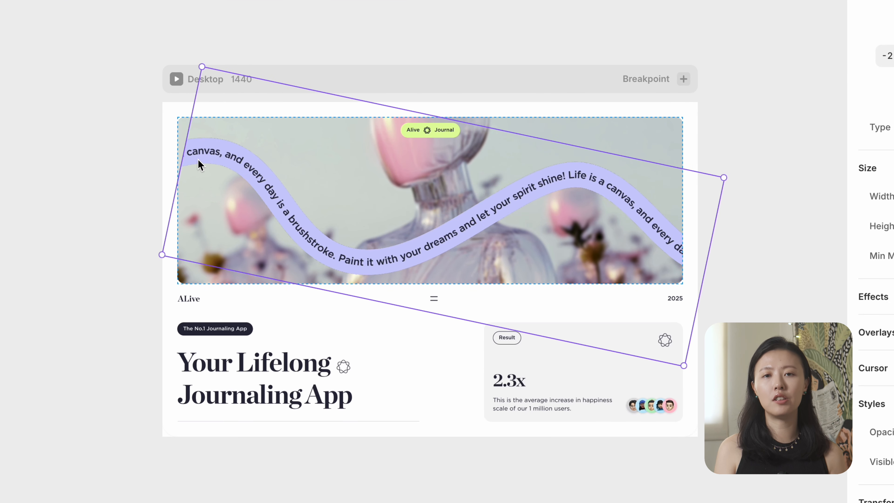
pyautogui.moveTo(725, 175); pyautogui.dragTo(722, 160)
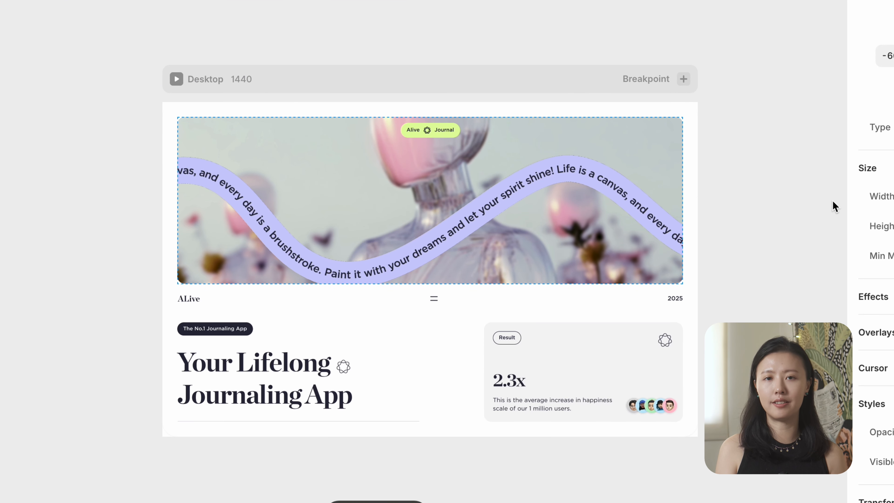
# Step: Switch to Figma Sites and fill the rectangle with the video file "text on path - webM.webm" from Downloads
pyautogui.click(229, 26)
pyautogui.click(167, 80)
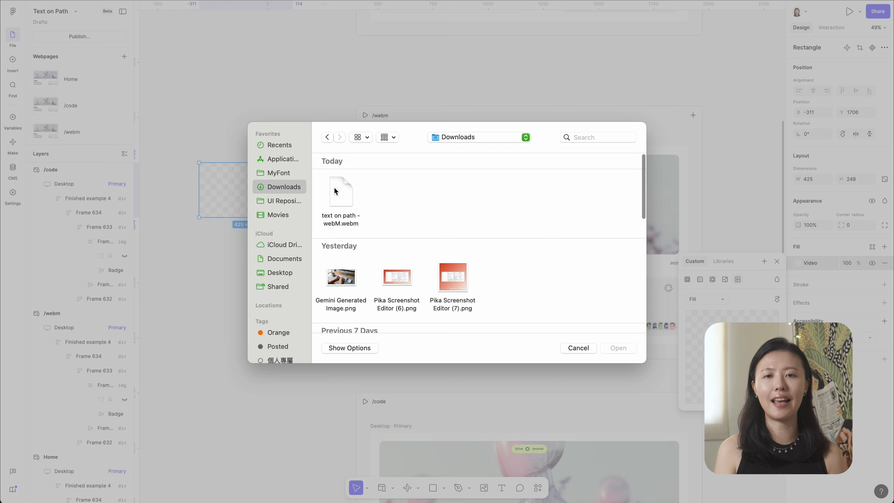
pyautogui.click(339, 185)
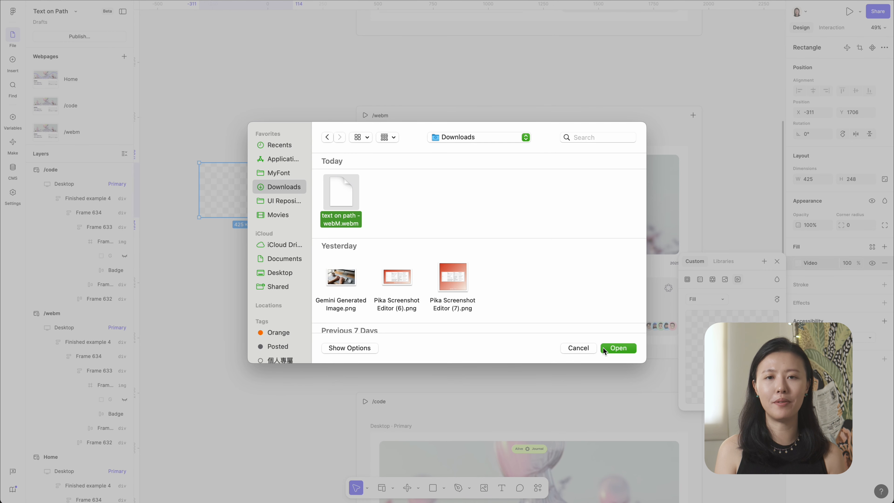
pyautogui.click(617, 348)
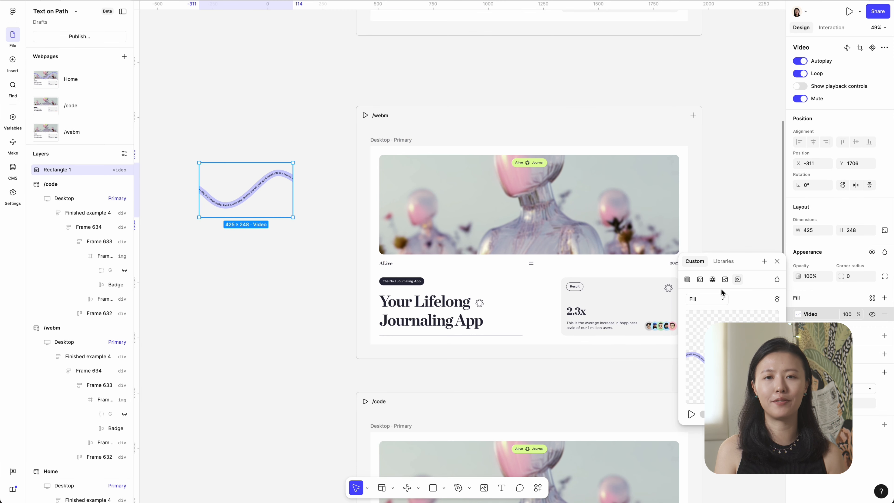
# Step: Move the video onto the /webm page's hero image and enlarge it proportionally across the image, tilted slightly clockwise
pyautogui.moveTo(246, 190)
pyautogui.mouseDown()
pyautogui.moveTo(605, 217)
pyautogui.moveTo(539, 228)
pyautogui.mouseUp()
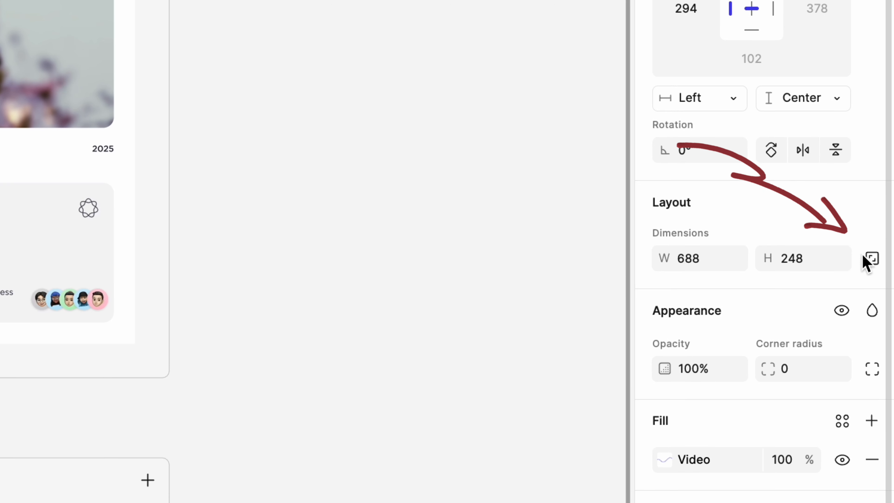
pyautogui.click(871, 259)
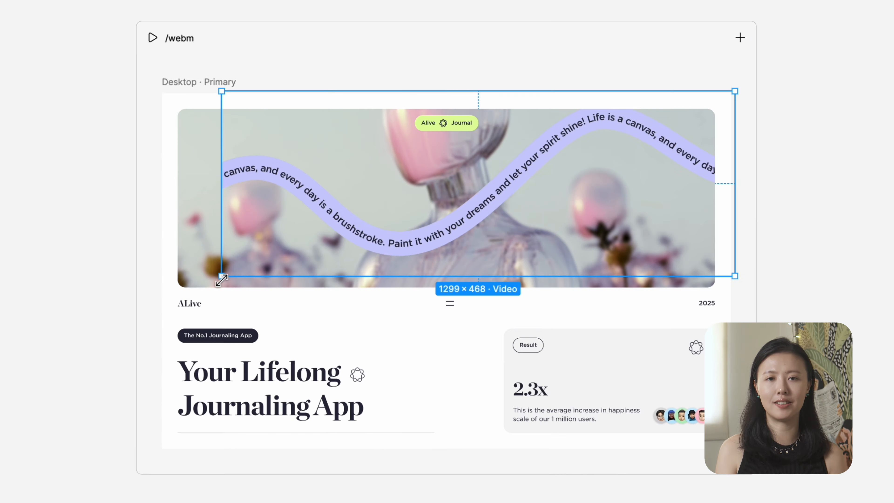
pyautogui.moveTo(734, 89); pyautogui.dragTo(766, 149)
pyautogui.click(799, 225)
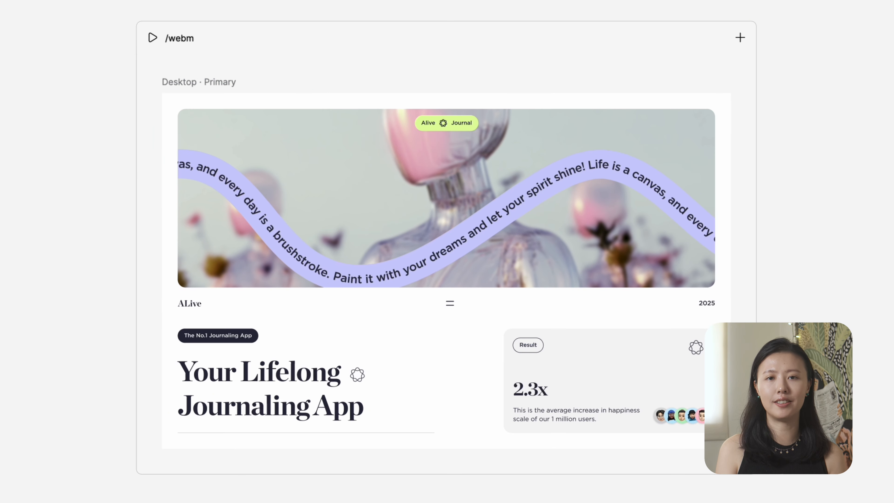
pyautogui.click(559, 195)
pyautogui.click(799, 226)
pyautogui.scroll(1, 446, 267)
pyautogui.click(153, 70)
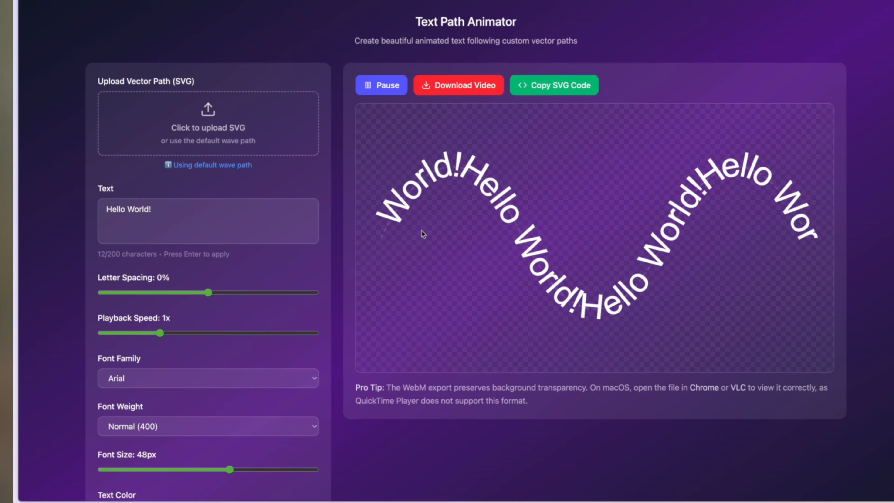
# Step: Switch to Text Path Animator, set the text color to #28283a and turn on the ribbon background
pyautogui.scroll(-1, 398, 245)
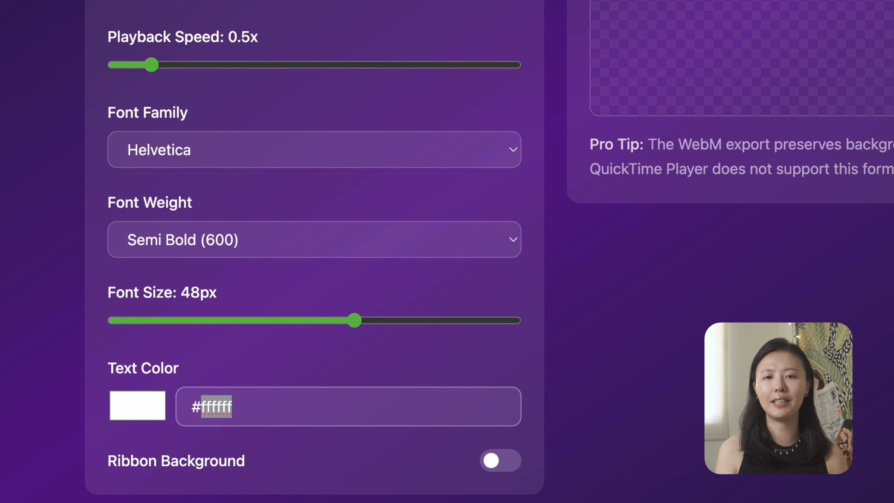
pyautogui.write('#28283a')
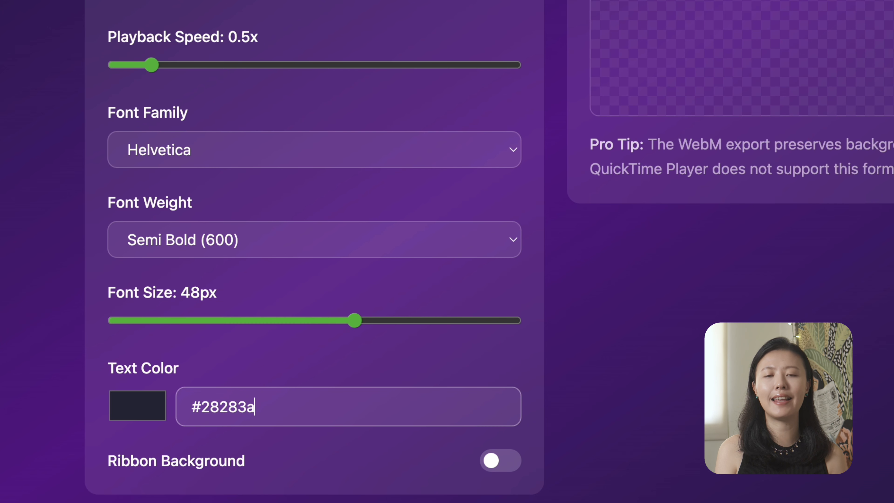
pyautogui.click(499, 461)
# Step: Set the font size to 32 px and the ribbon thickness to 80 px
pyautogui.scroll(-4, 500, 454)
pyautogui.click(243, 374)
pyautogui.moveTo(244, 375); pyautogui.dragTo(414, 374)
# Step: Set the ribbon color to #ccccfb and copy the animation's SVG code
pyautogui.doubleClick(395, 450)
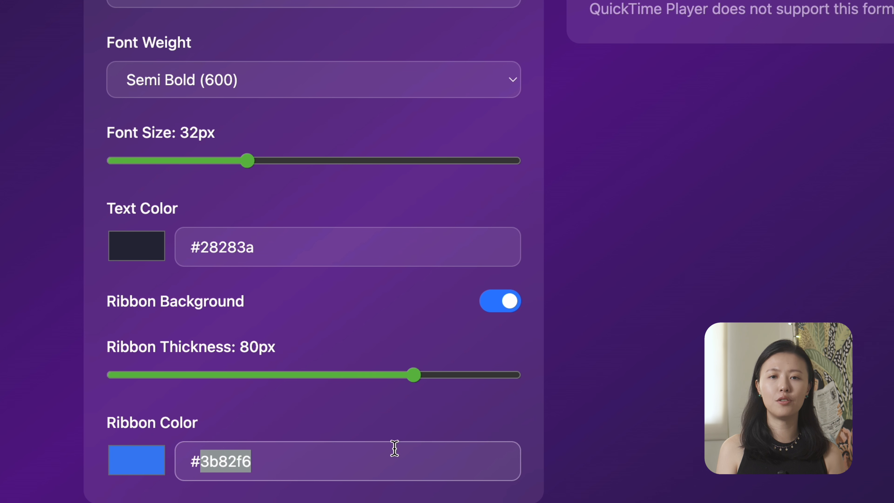
pyautogui.write('ccccfv')
pyautogui.press('BackSpace')
pyautogui.write('b')
pyautogui.press('Return')
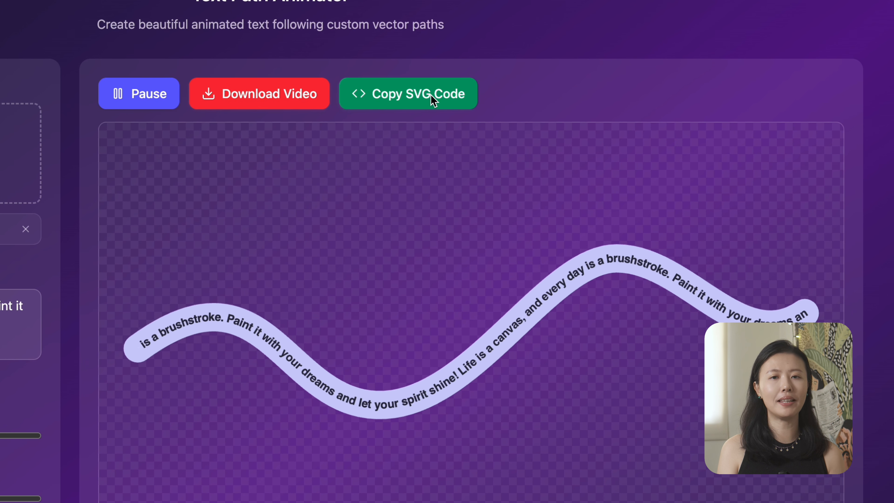
pyautogui.click(430, 94)
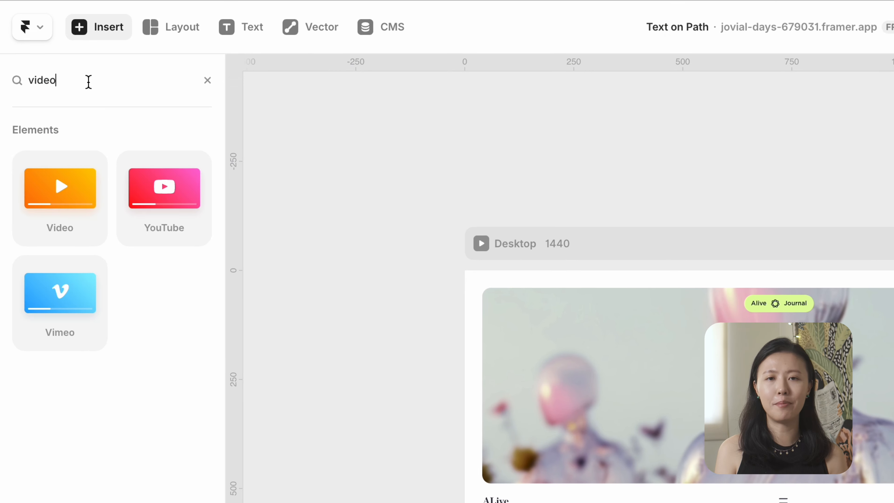
# Step: Switch to Framer, search the insertable elements for "embed" and place an Embed on the /code page's hero image
pyautogui.hotkey('ctrl', 'a')
pyautogui.write('embed')
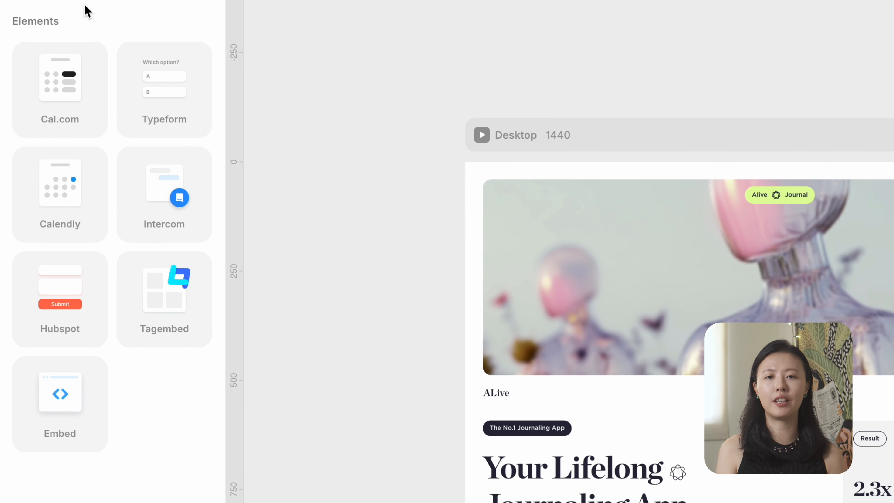
pyautogui.moveTo(56, 403); pyautogui.dragTo(675, 289)
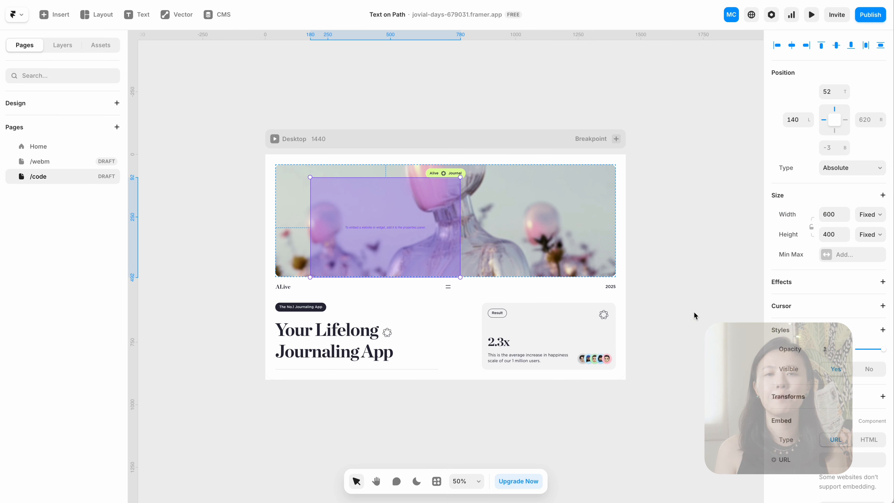
# Step: Set the Embed's type to HTML and paste in the copied SVG code
pyautogui.scroll(-5, 826, 339)
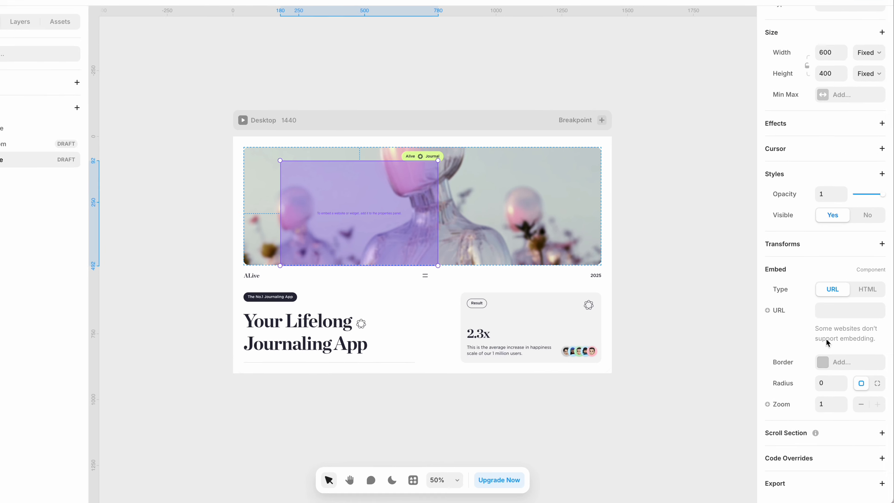
pyautogui.click(868, 298)
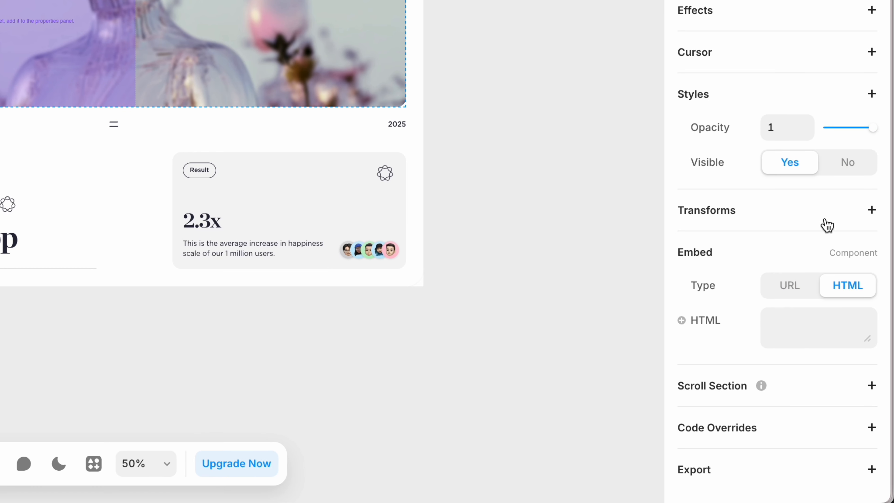
pyautogui.click(793, 322)
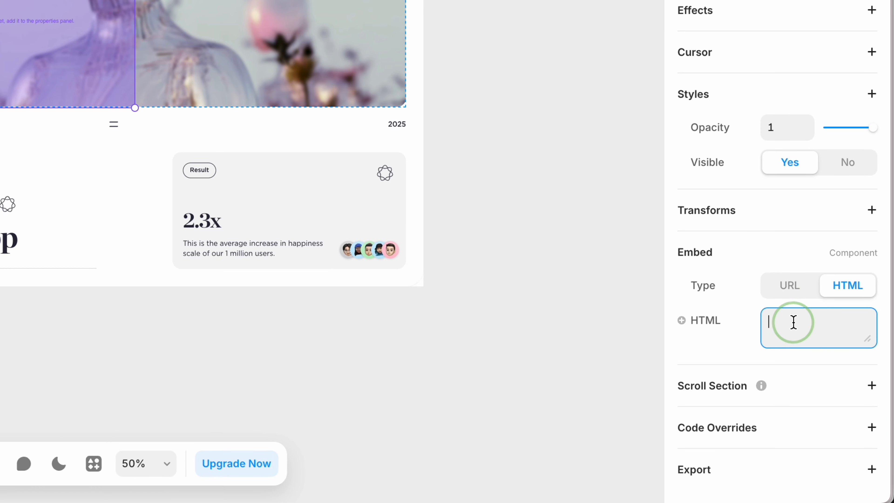
pyautogui.press('super+v')
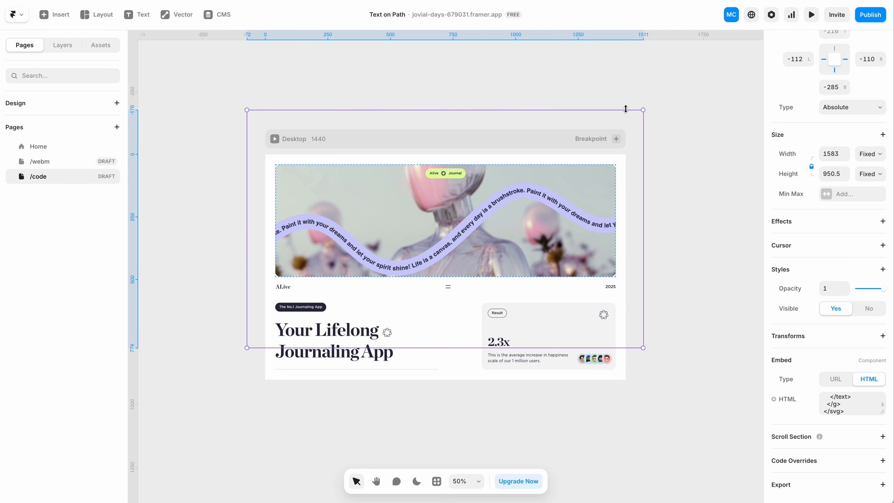
# Step: Adjust the embed's position and tilt so the text ribbon flows across the whole hero image
pyautogui.hotkey('shift', 'Up')
pyautogui.moveTo(265, 165); pyautogui.dragTo(267, 177)
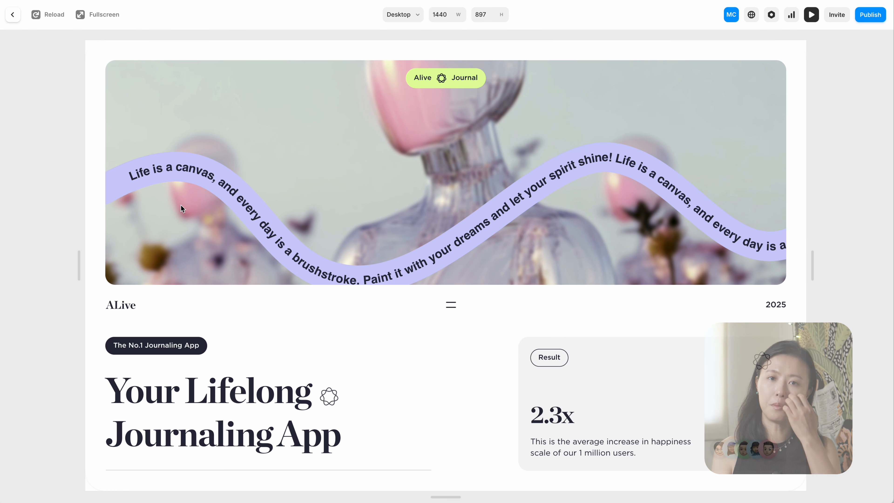
# Step: Close the preview, undraft the page and publish the update to the Framer site
pyautogui.click(13, 14)
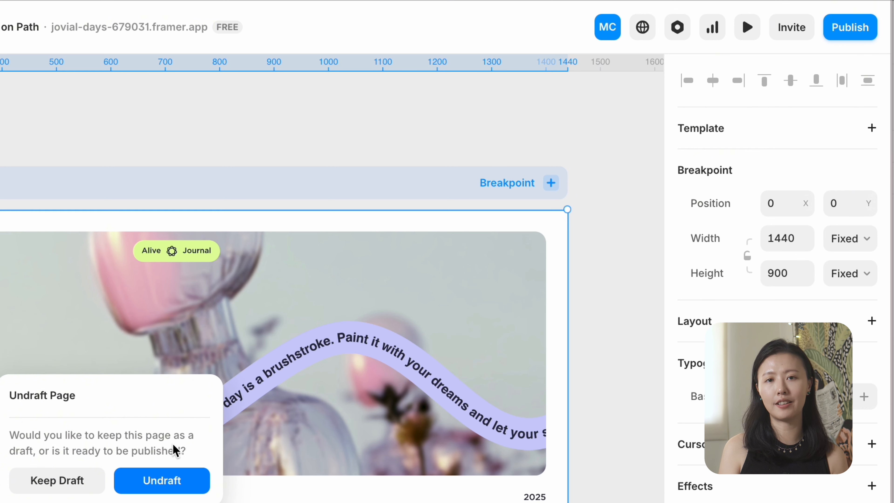
pyautogui.click(475, 277)
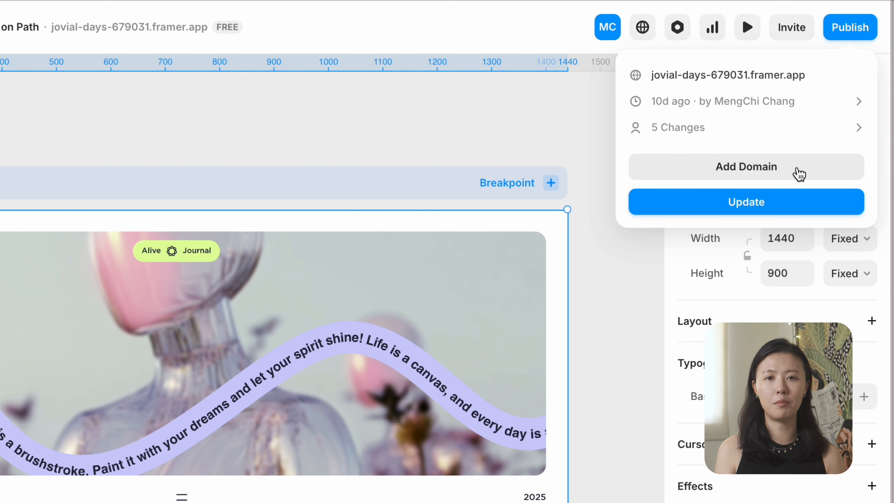
pyautogui.click(811, 116)
# Step: Switch to Figma Sites and place an Embed on the /code page's hero image
pyautogui.click(114, 54)
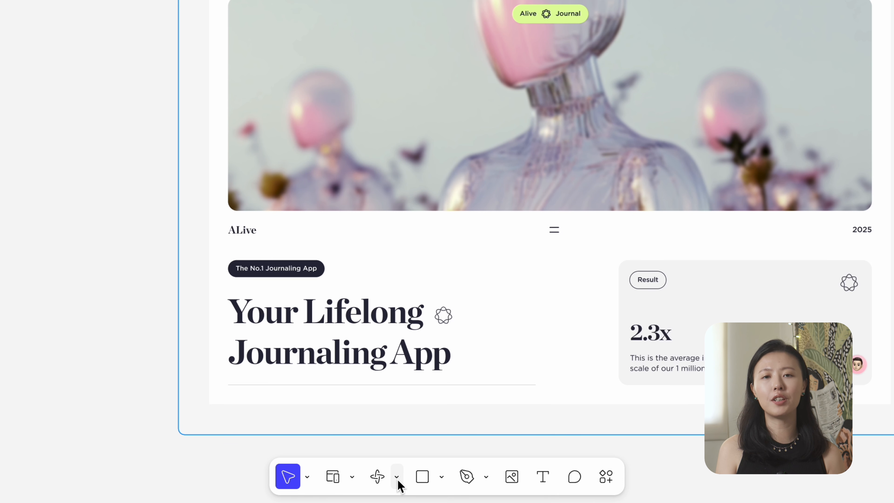
pyautogui.click(397, 480)
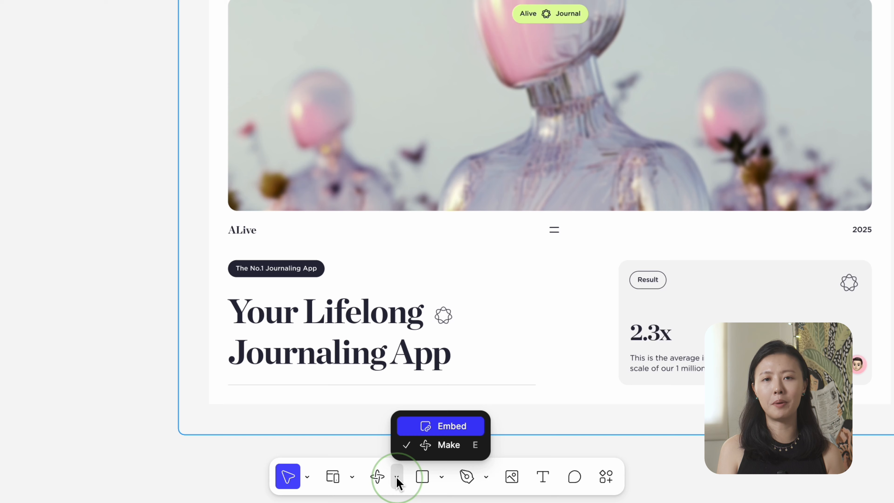
pyautogui.click(448, 428)
pyautogui.click(425, 271)
# Step: Set the embed's source to HTML and paste in the ribbon's SVG code
pyautogui.click(857, 61)
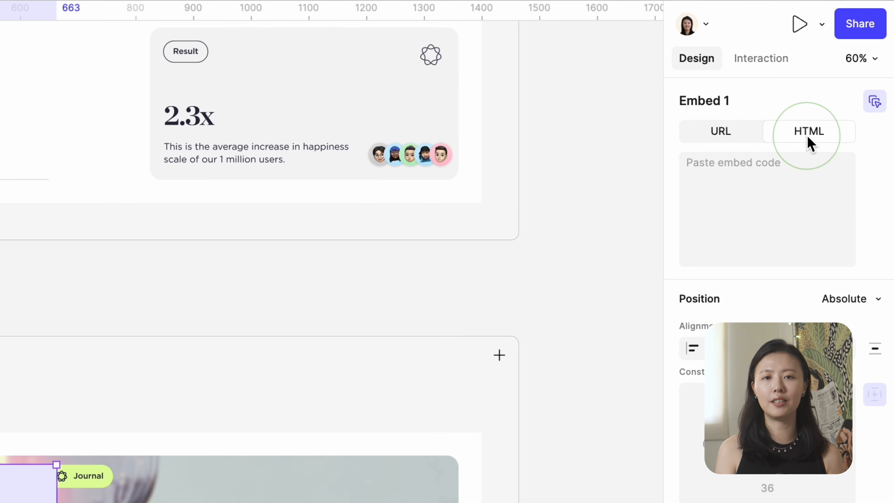
pyautogui.click(782, 195)
pyautogui.press('super+v')
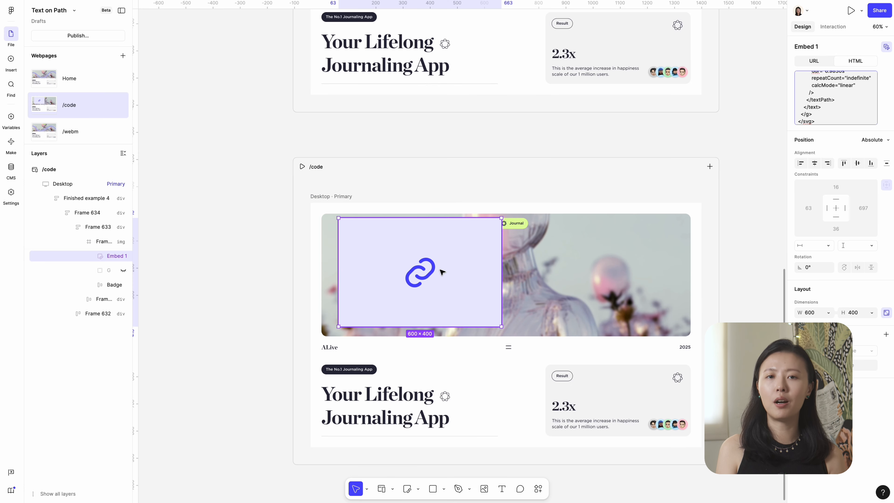
# Step: Fit the embed over the hero image at 1552 × 887 with a -6.75° rotation, and refresh the /code page preview
pyautogui.moveTo(444, 273); pyautogui.dragTo(520, 276)
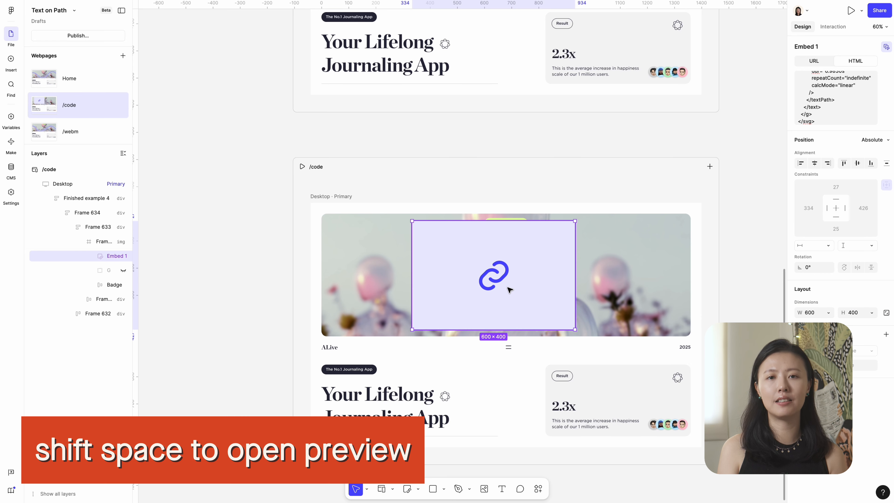
pyautogui.press('super')
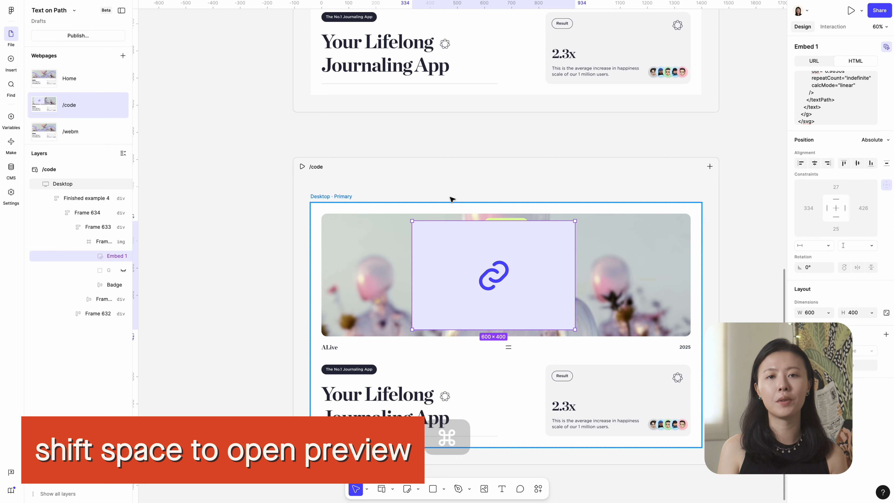
pyautogui.click(450, 188)
pyautogui.click(332, 203)
pyautogui.hotkey('shift', 'space')
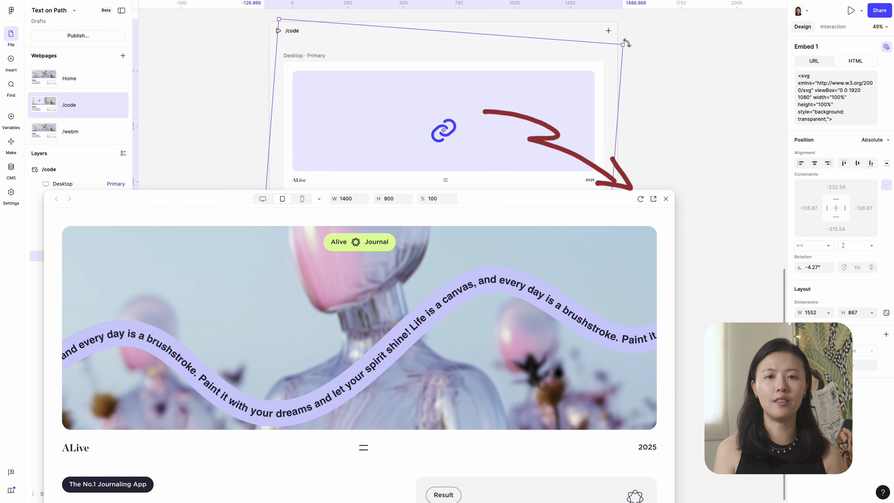
pyautogui.click(640, 199)
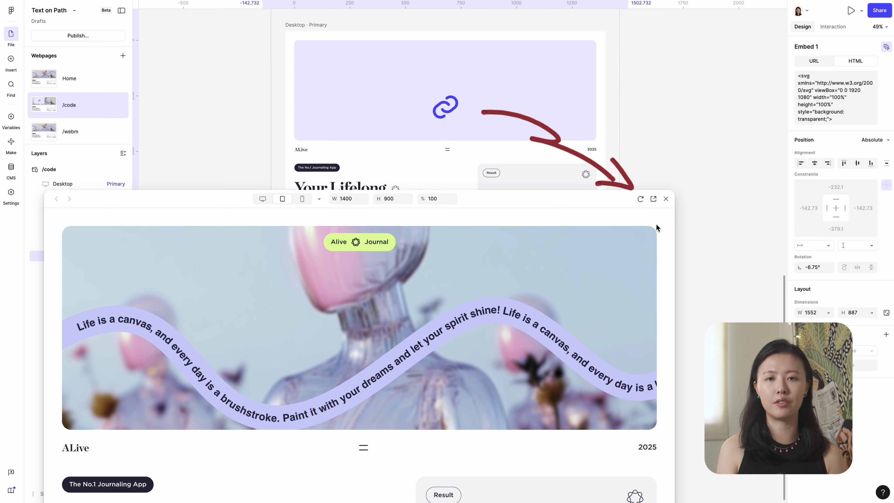